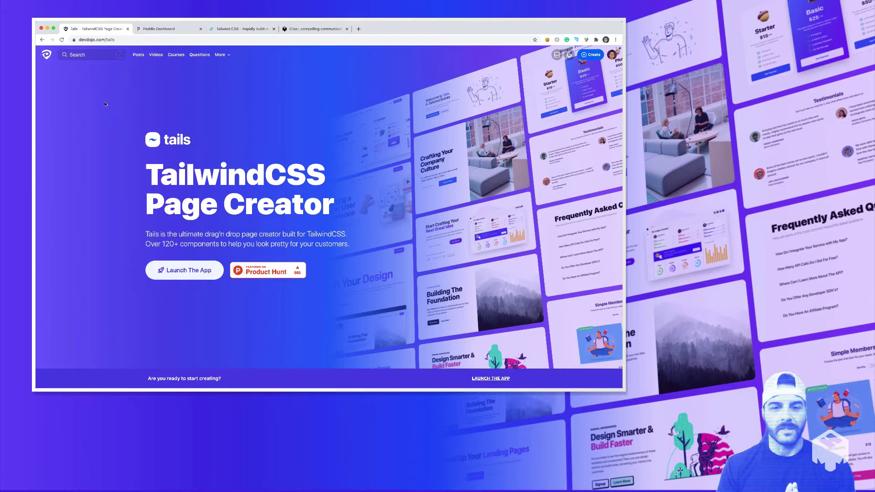
Switch to the browser tab showing the tailwindcss.com homepage.
click(235, 29)
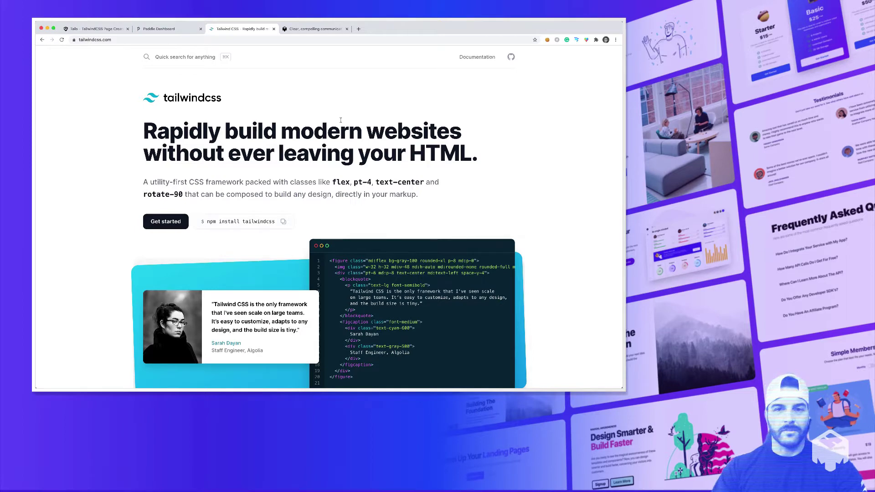
Cycle to the mmhmm tab, then jump back to the first tab with the Tails landing page.
key(ctrl+Tab)
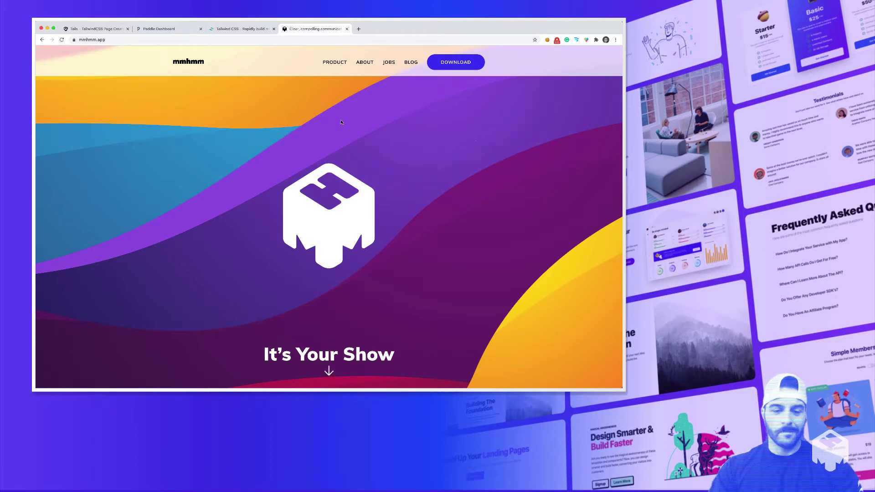
key(super+1)
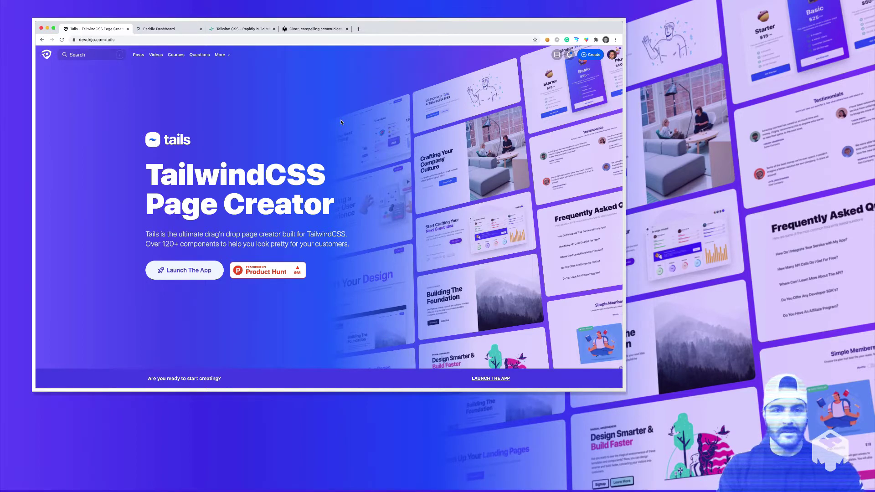
key(ctrl+Tab)
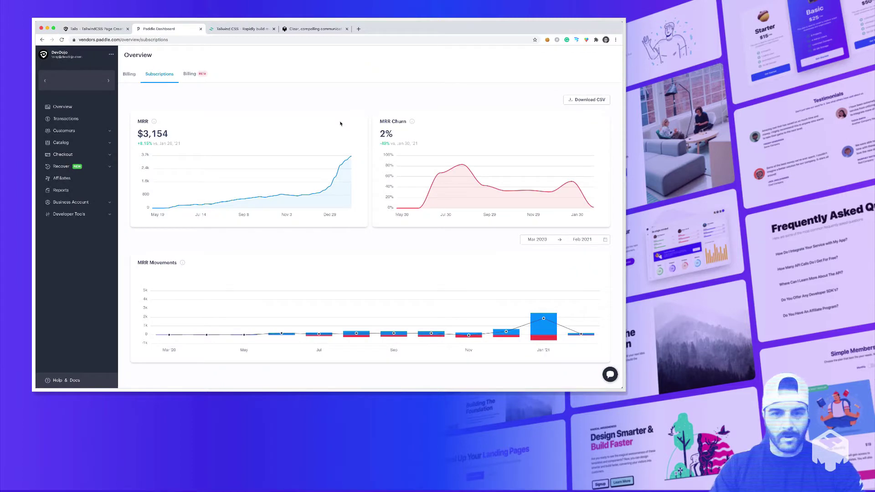
mouse_move(346, 177)
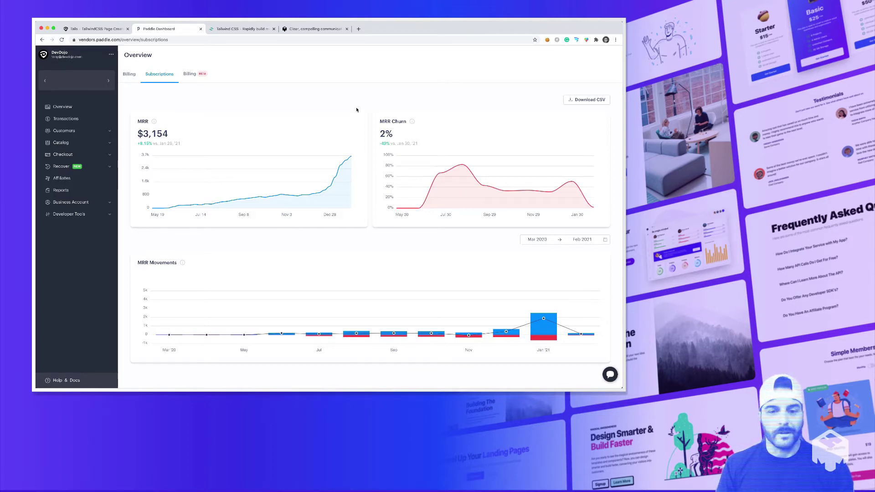
key(ctrl+shift+Tab)
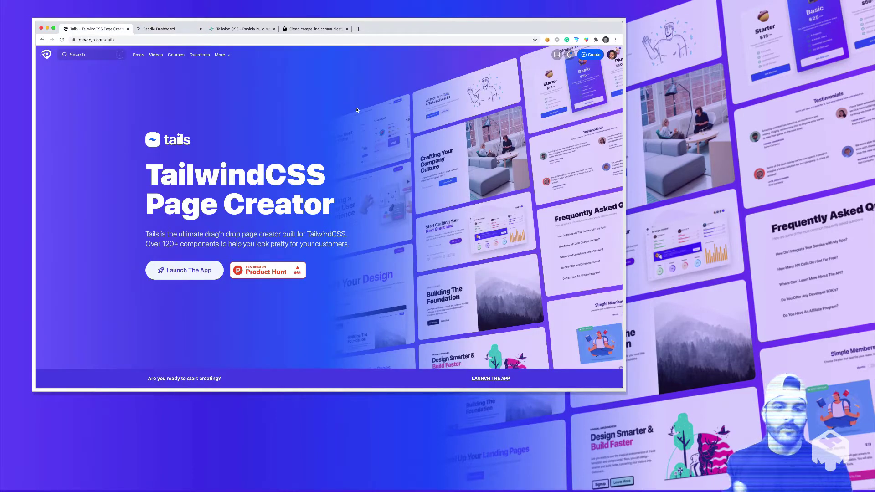
Launch the Tails page creator and browse the Header, Navigation, Hero, Logos and Content categories.
click(201, 270)
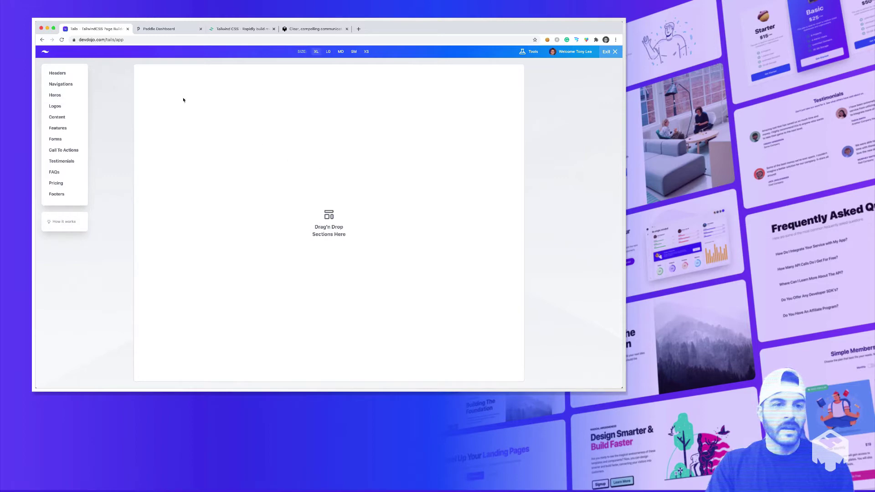
click(57, 73)
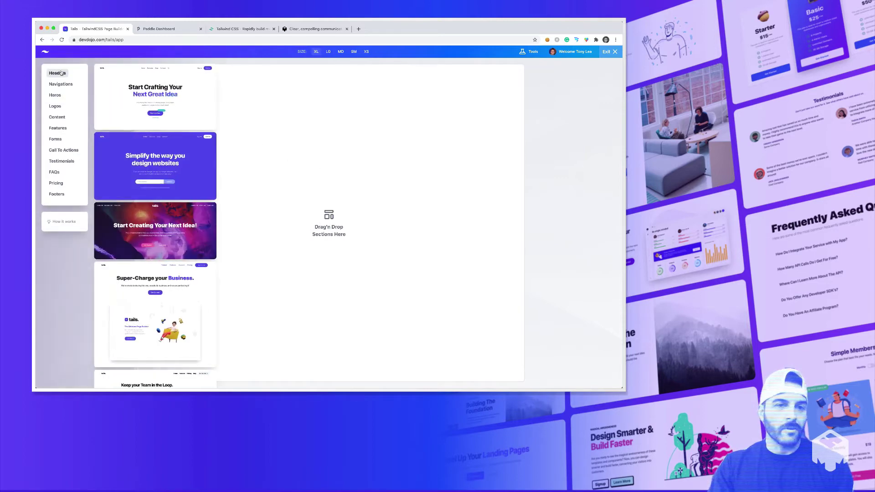
click(59, 84)
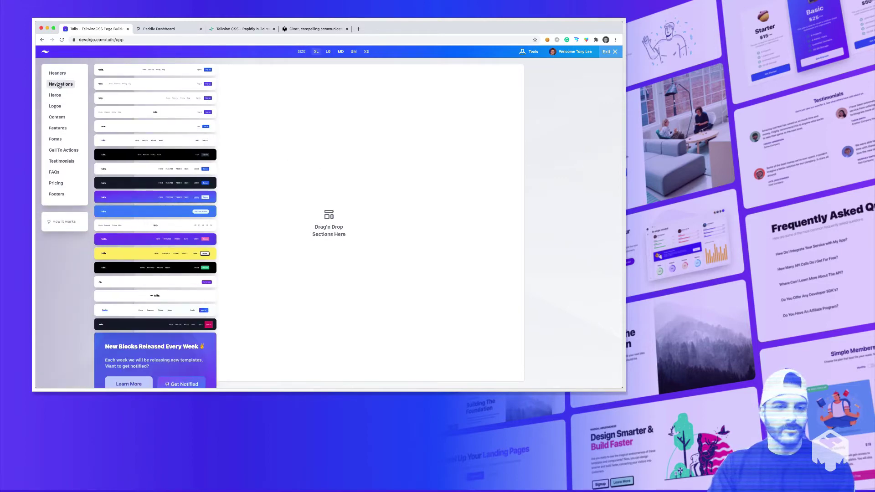
click(55, 95)
click(54, 106)
click(54, 118)
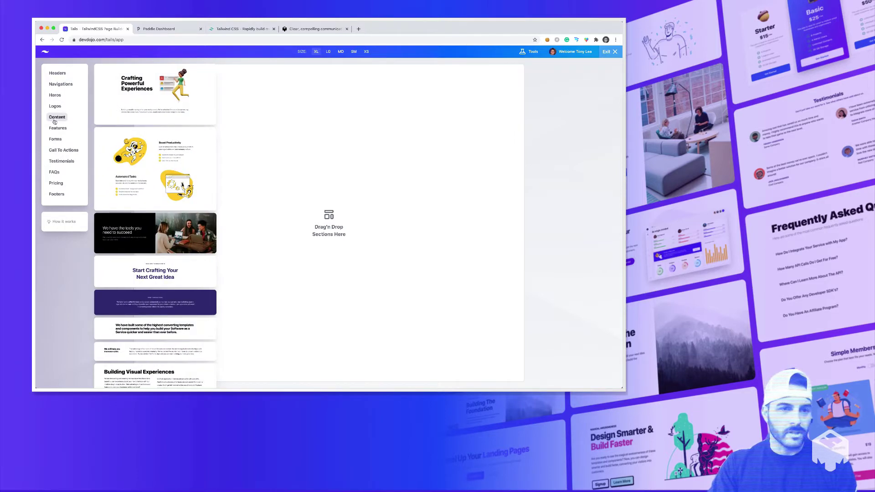
Browse the Features, Call To Action, FAQ, Pricing and Footer categories, then return to Headers.
click(57, 128)
click(59, 150)
click(54, 173)
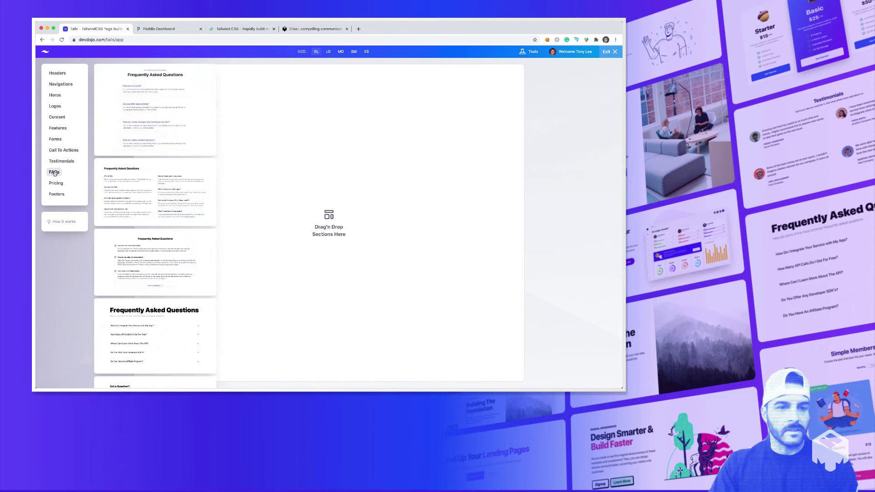
click(55, 183)
click(56, 193)
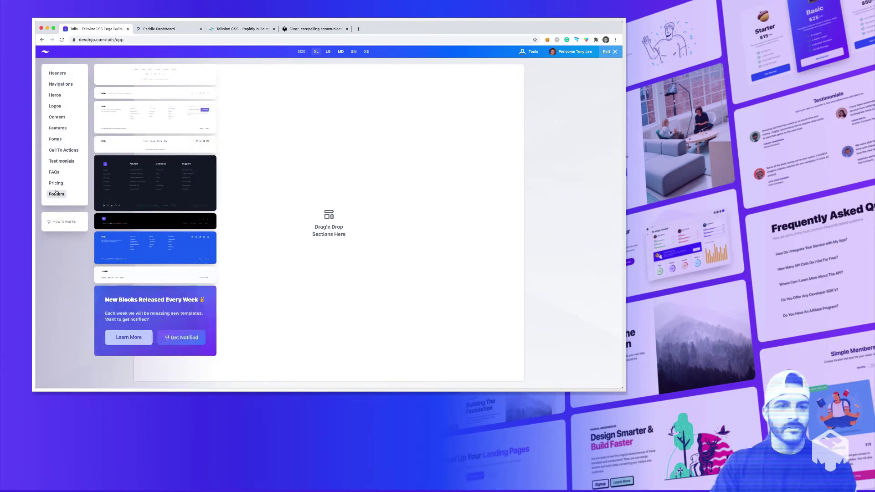
click(61, 84)
click(58, 73)
Place the Header 1 section on the canvas and select its 'Next Great Idea' heading.
drag(153, 95, 224, 109)
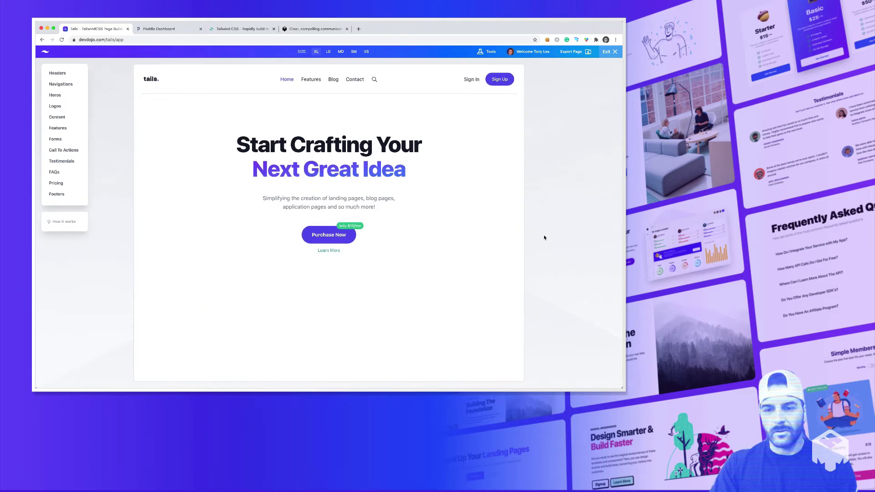
click(518, 300)
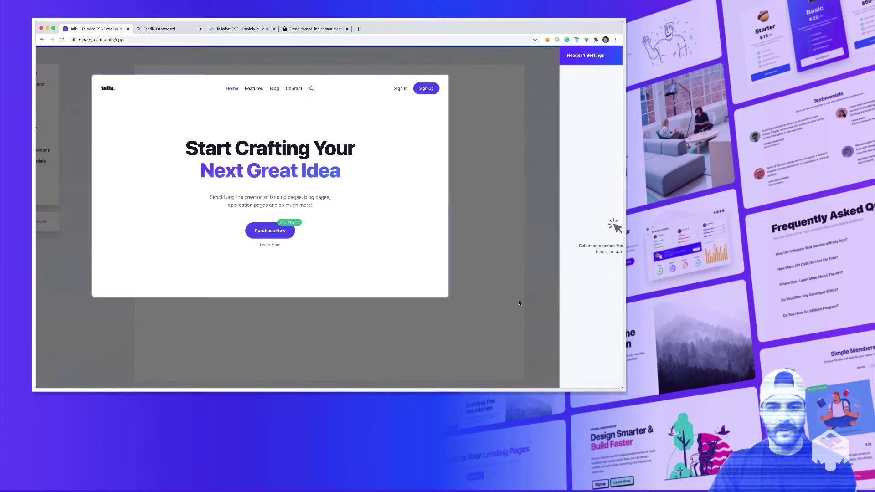
click(332, 172)
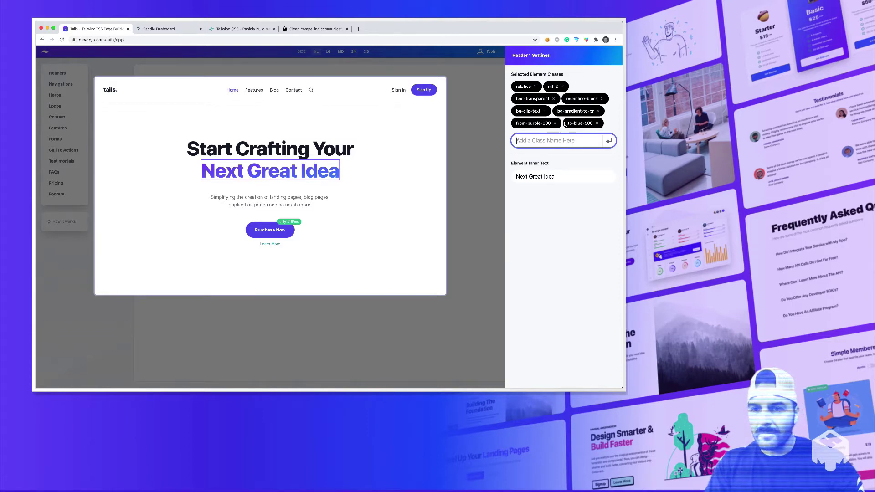
Replace the heading's gradient classes with text-green-500 to make it green.
click(554, 123)
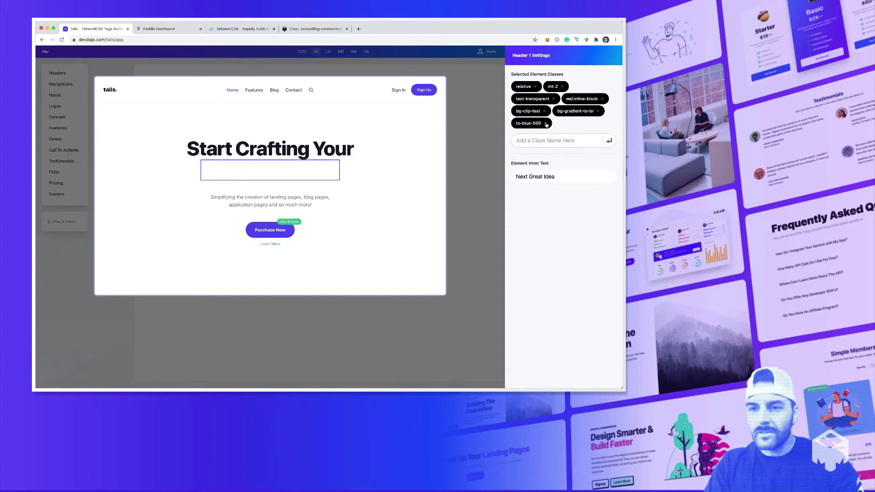
click(545, 123)
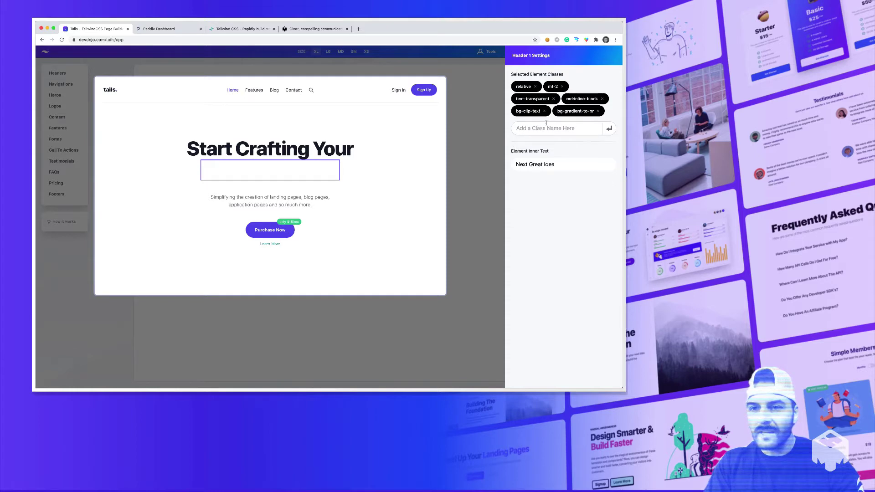
click(599, 111)
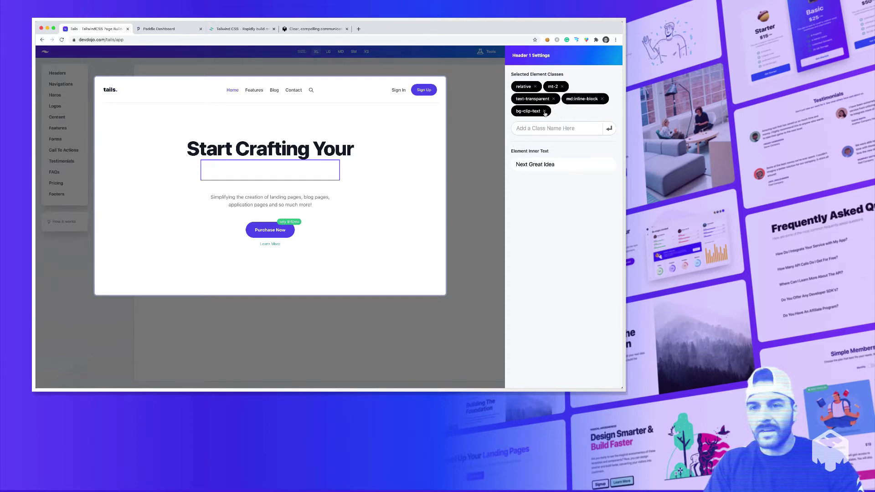
click(545, 113)
click(545, 116)
text(text)
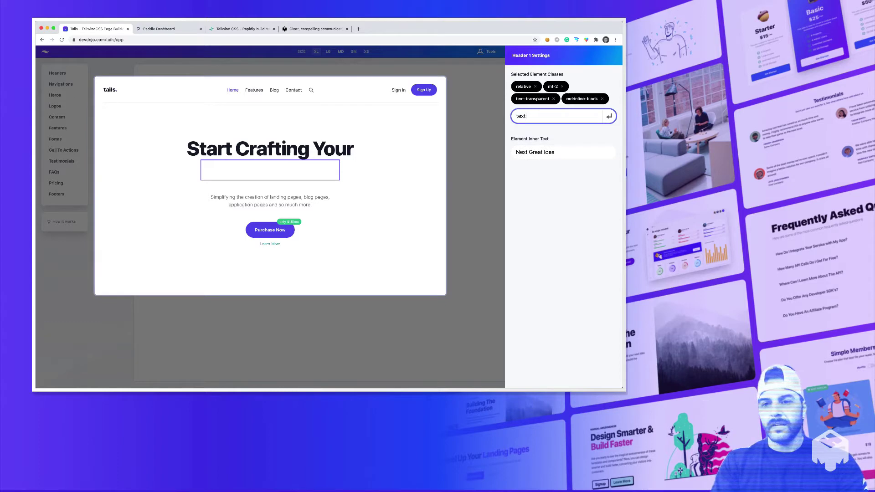
text(-green-500)
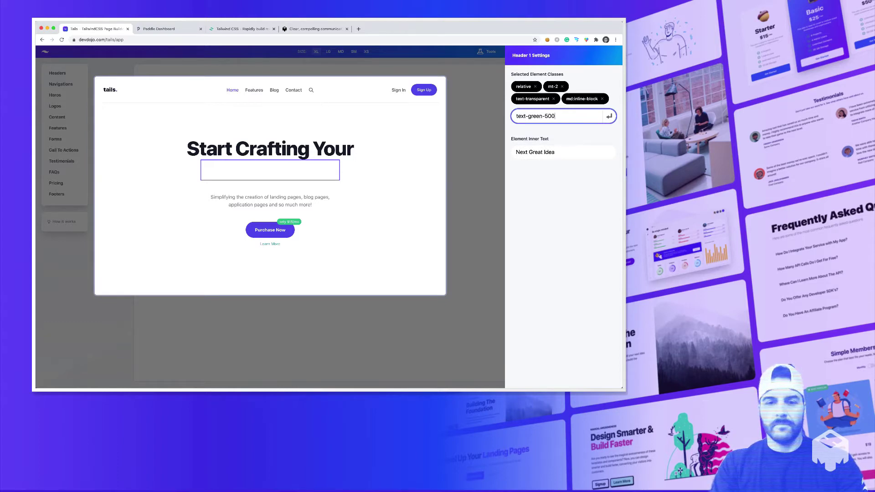
key(Return)
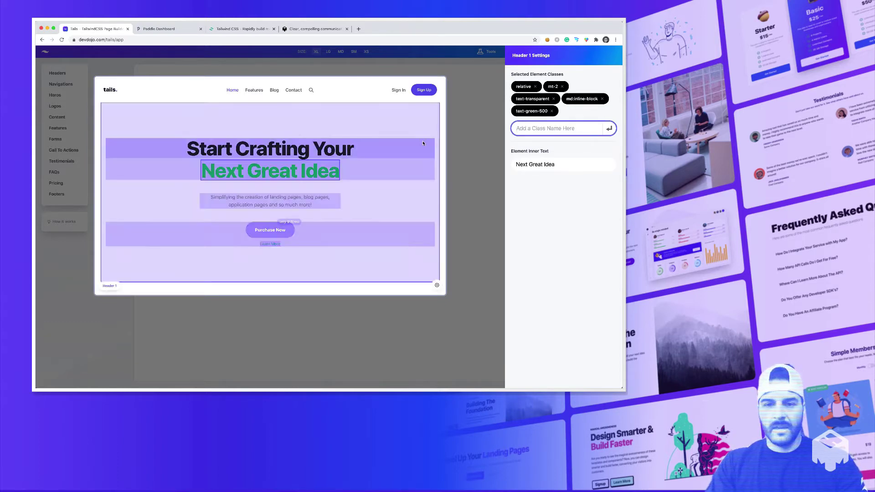
Change the headline's first line text to 'Build Your Awesome'.
click(270, 148)
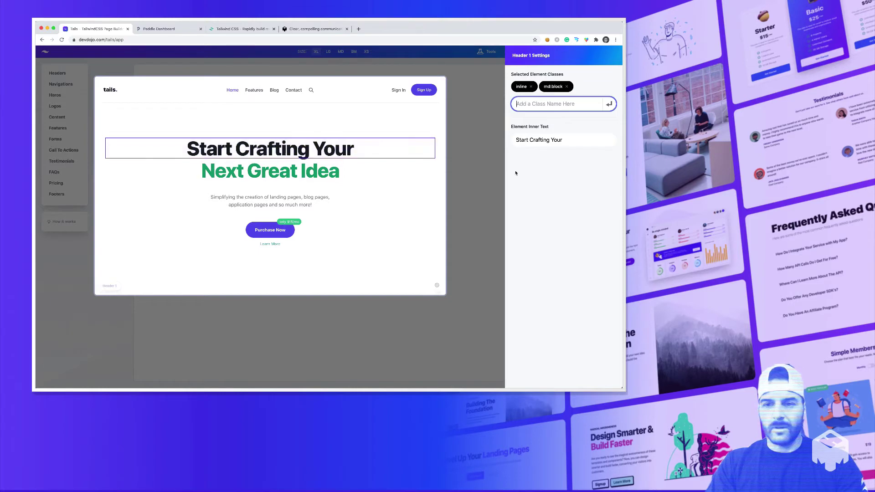
triple_click(571, 141)
text(Bi)
key(BackSpace)
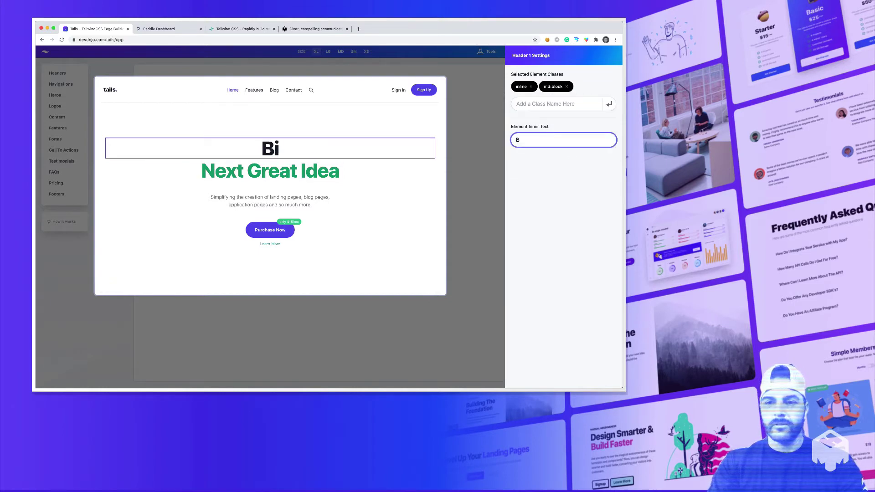
text(uild Your )
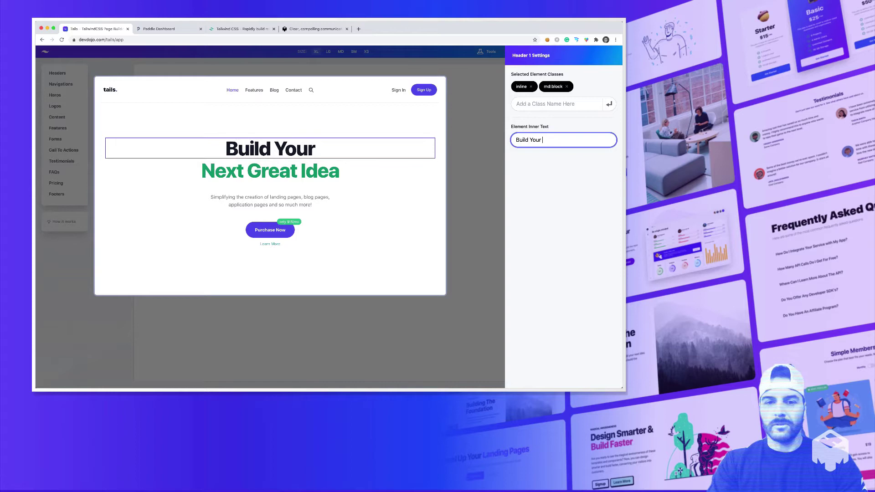
text(Awesome)
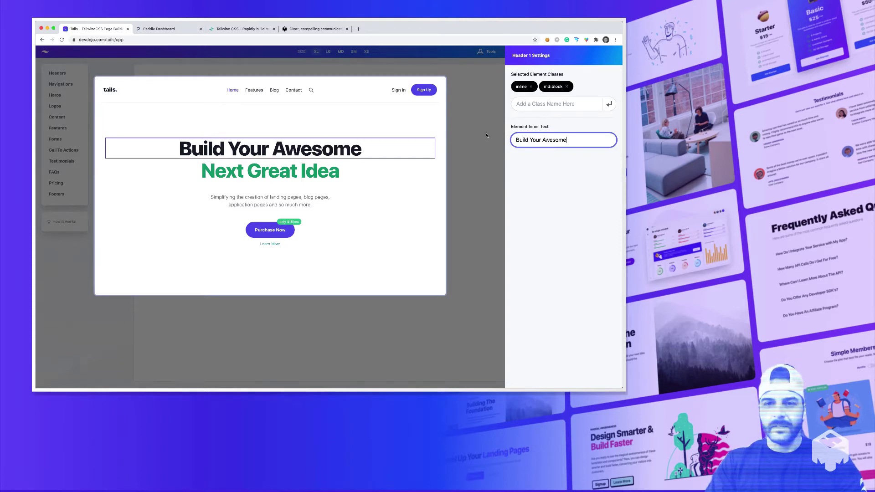
Close the heading settings and add the Logos 2 strip beneath the hero.
click(487, 135)
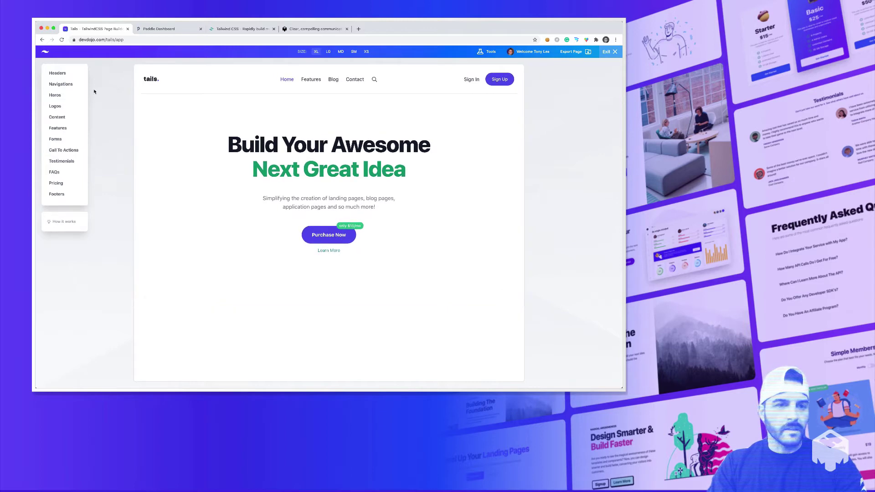
mouse_move(55, 95)
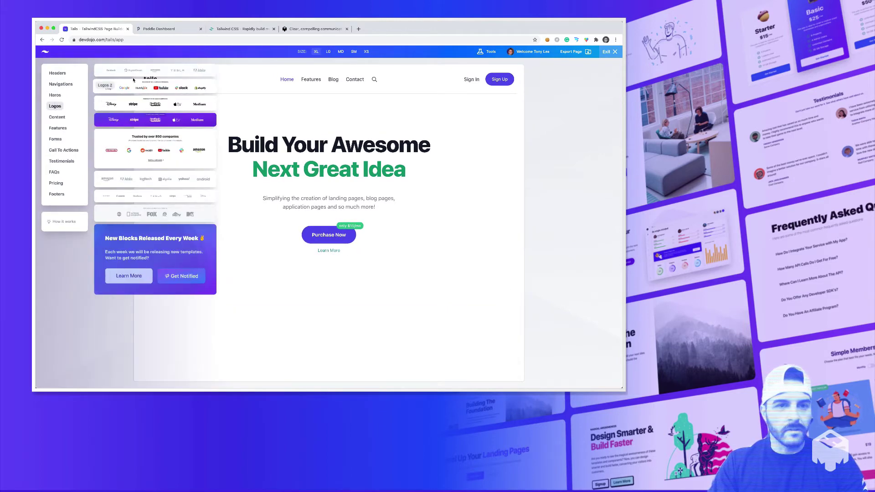
drag(133, 80, 160, 133)
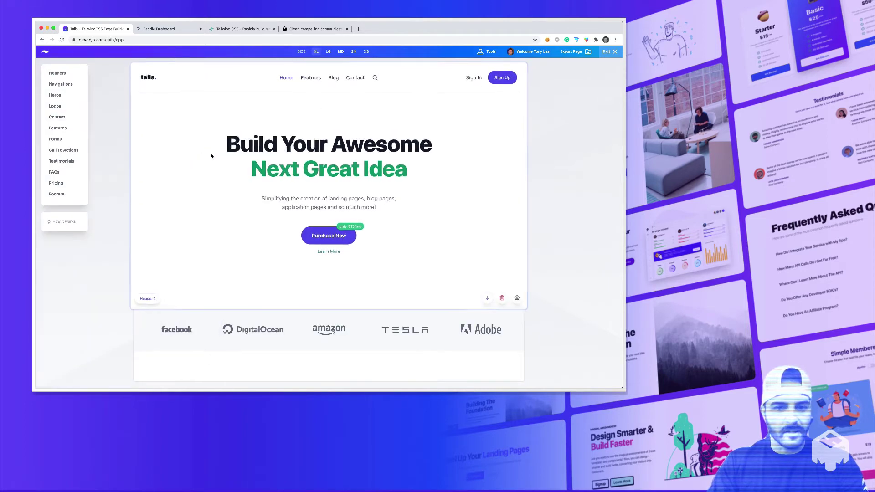
scroll(212, 156, down, 5)
mouse_move(65, 119)
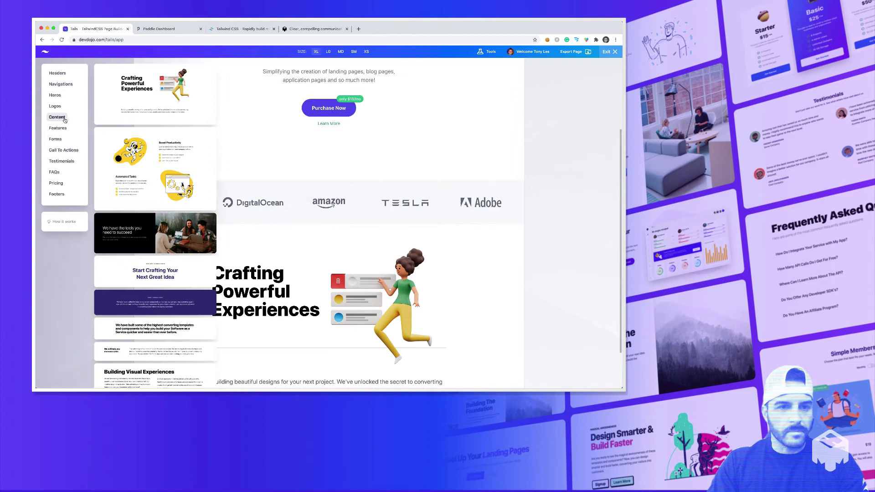
scroll(132, 156, down, 3)
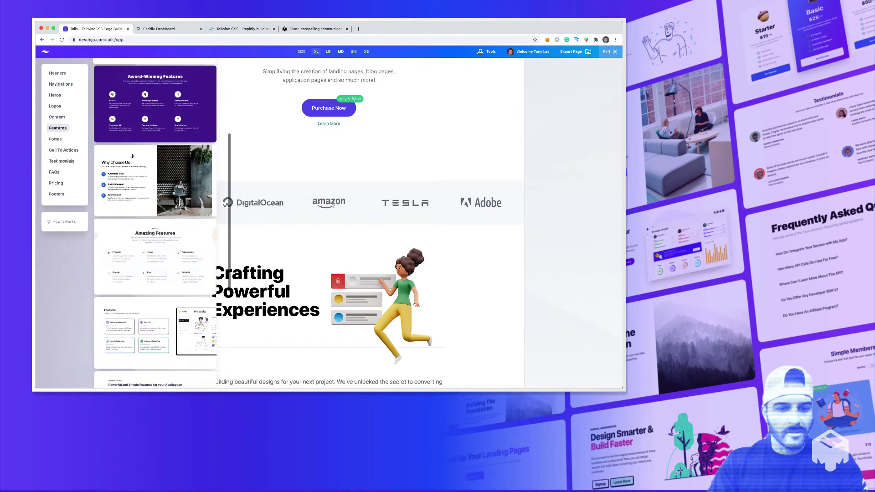
scroll(133, 156, down, 3)
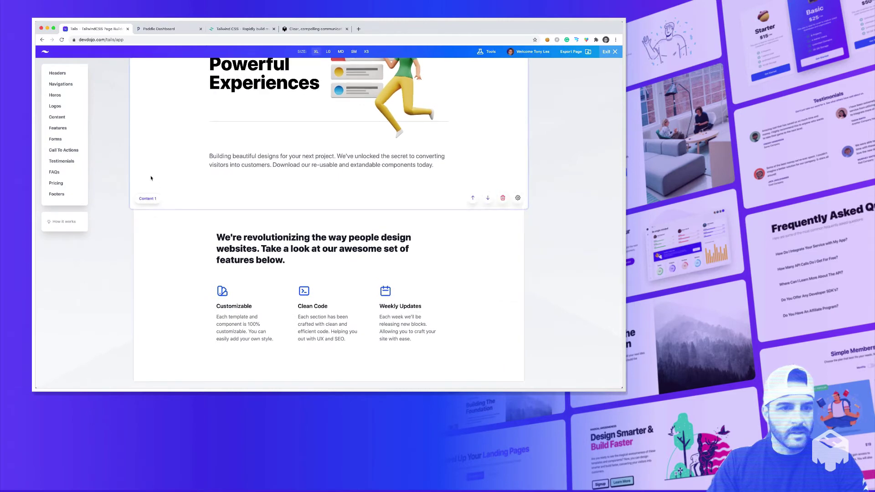
mouse_move(68, 152)
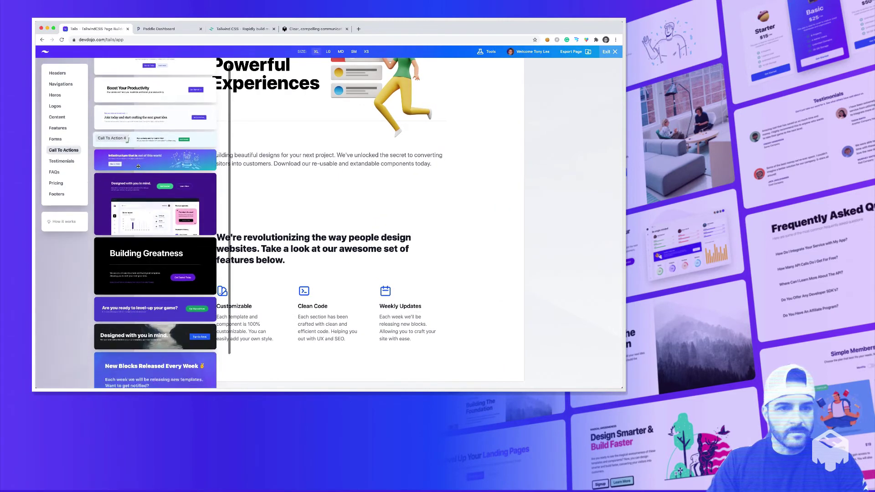
scroll(149, 183, down, 2)
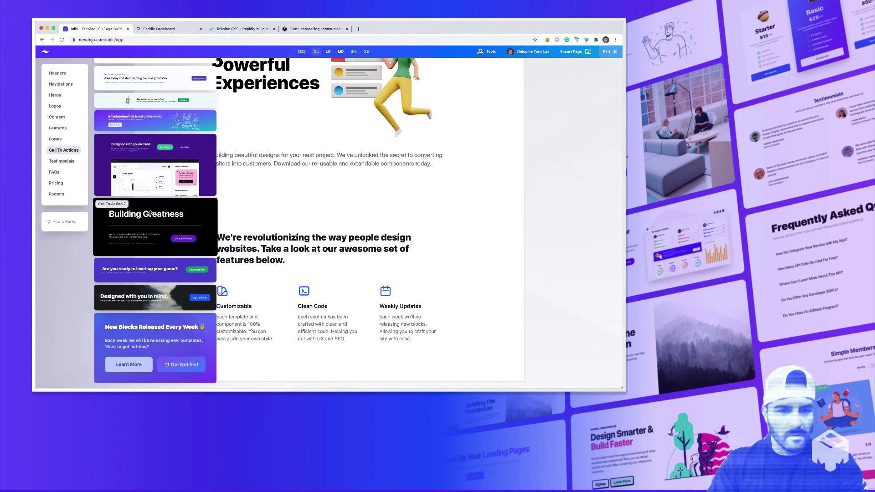
Add Call To Action 7, FAQs 7, Pricing 5 and Footer 8 sections below the features.
drag(140, 216, 246, 230)
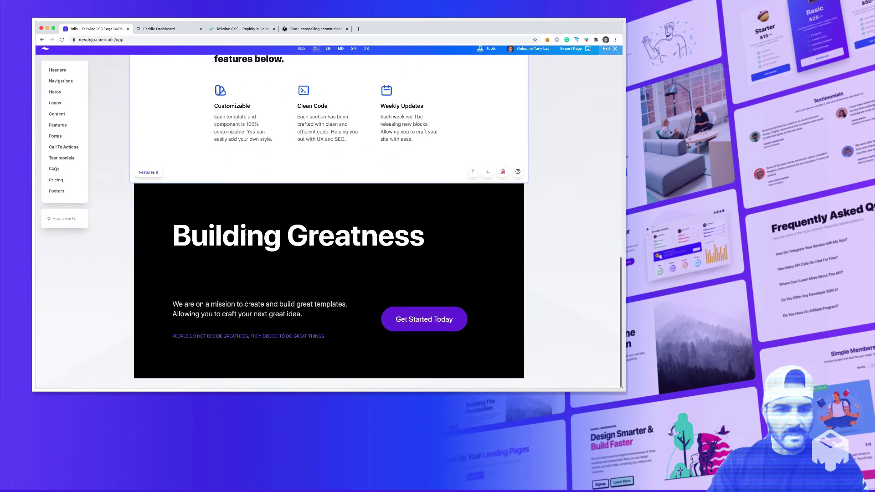
mouse_move(56, 175)
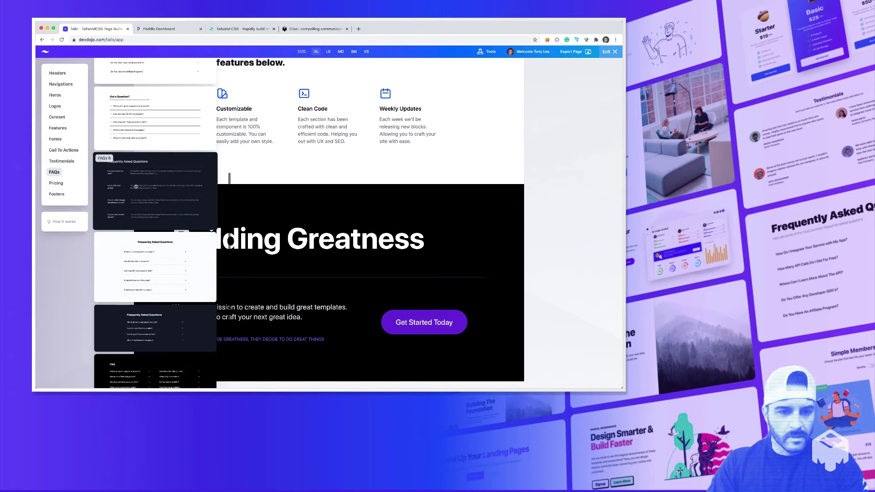
drag(148, 198, 160, 178)
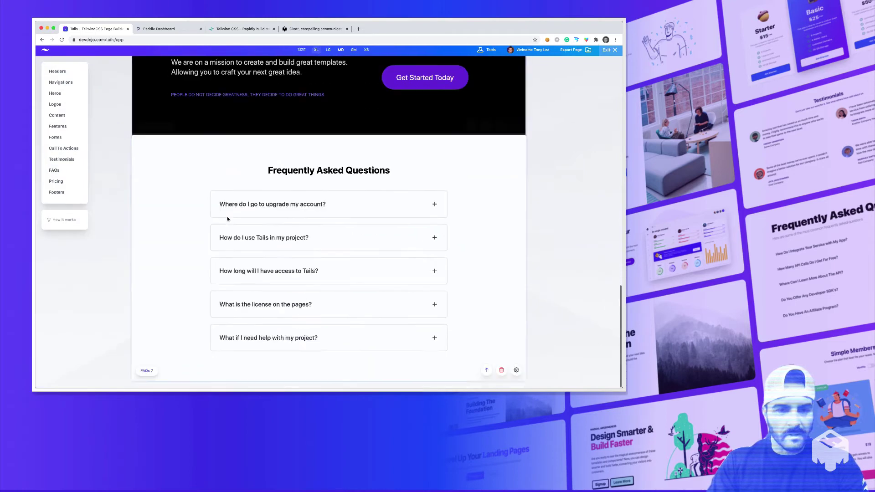
mouse_move(55, 183)
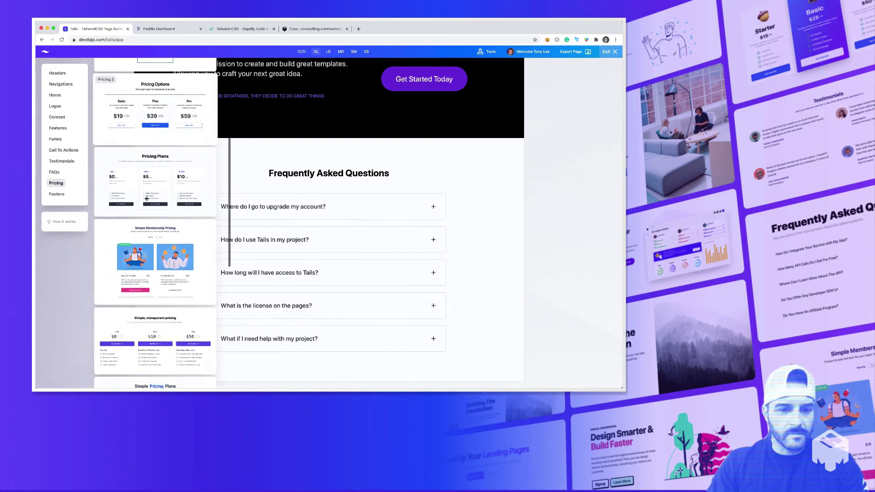
drag(151, 259, 152, 257)
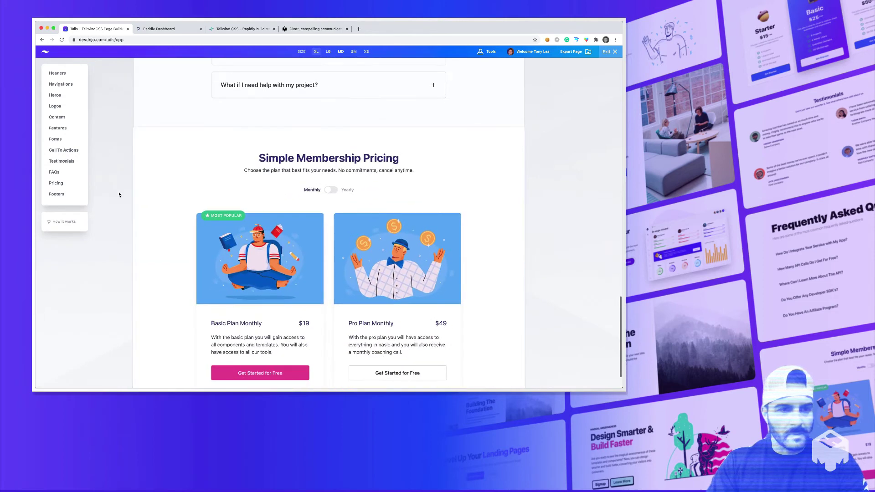
mouse_move(65, 185)
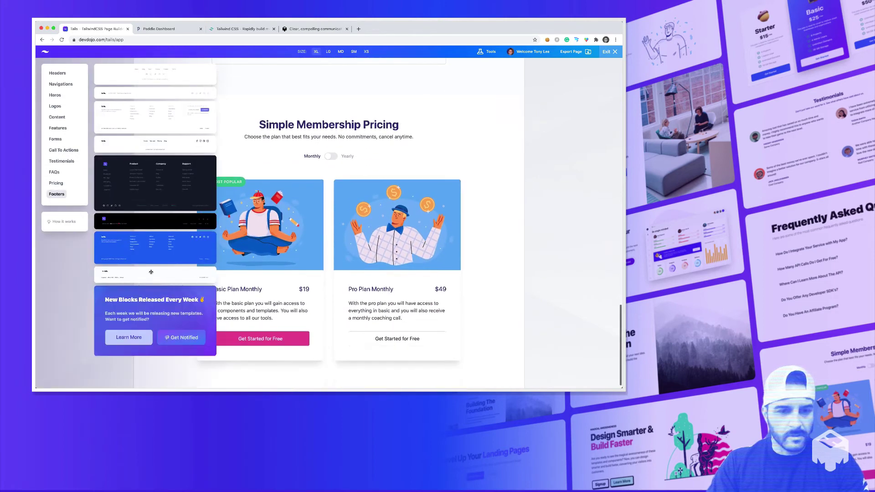
drag(150, 278, 153, 276)
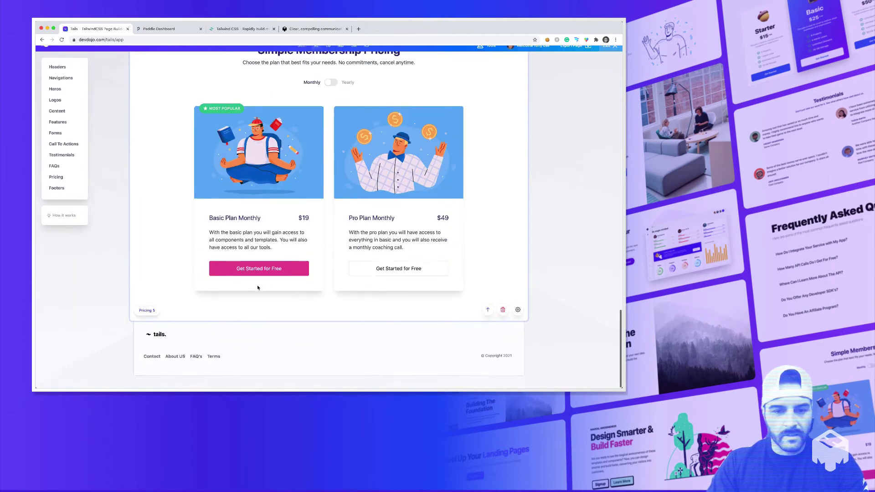
scroll(574, 234, up, 2)
Export the page and download it as the HTML file tails-1612461556.html.
scroll(583, 236, up, 15)
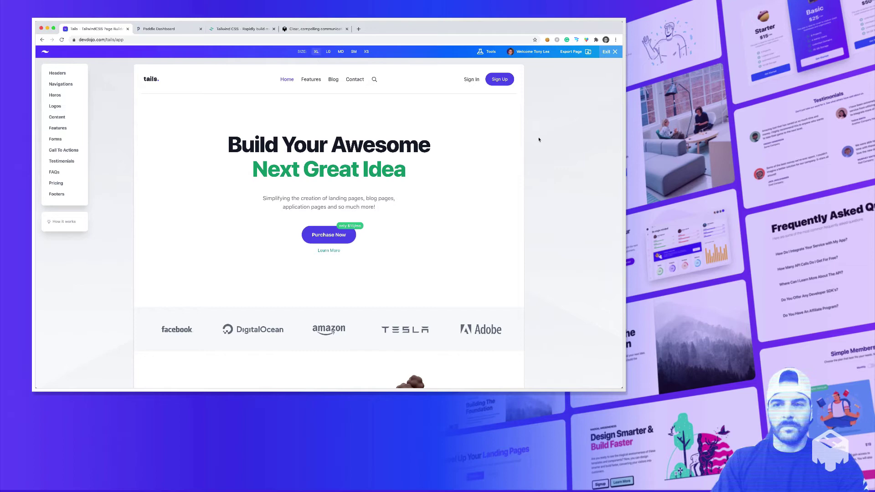
click(573, 51)
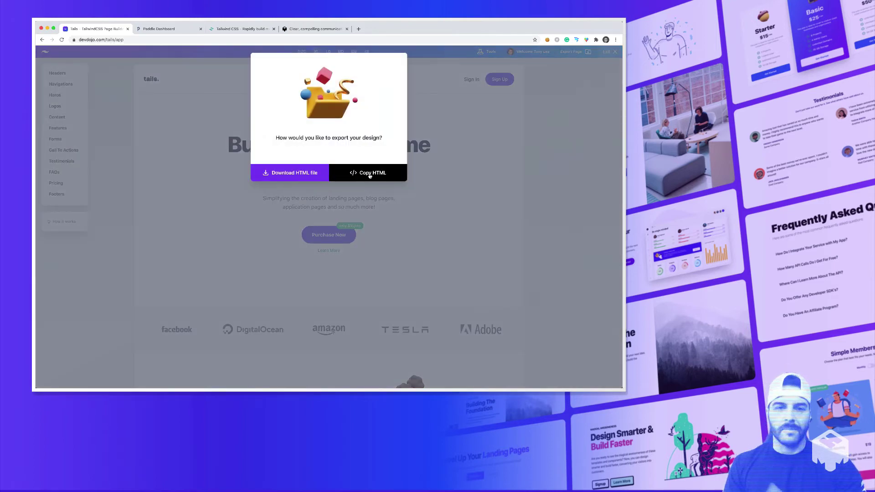
click(308, 172)
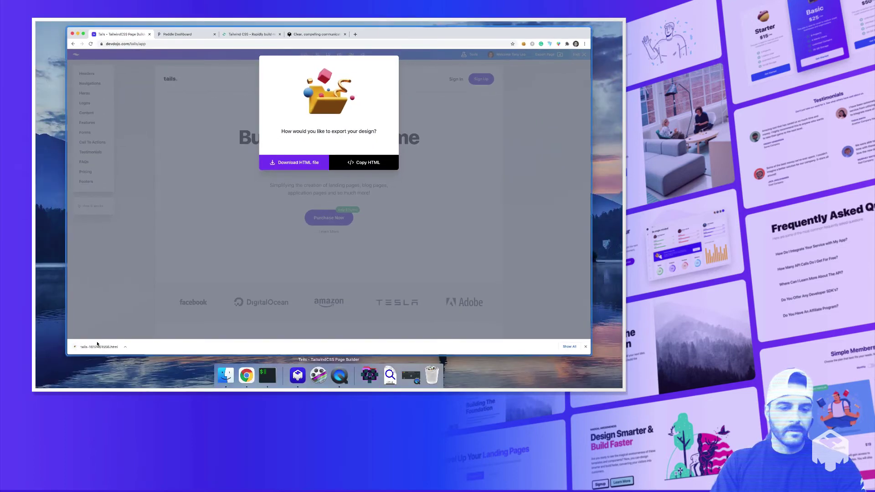
Open the downloaded tails-1612461556.html and expand and collapse the first FAQ answer.
click(72, 379)
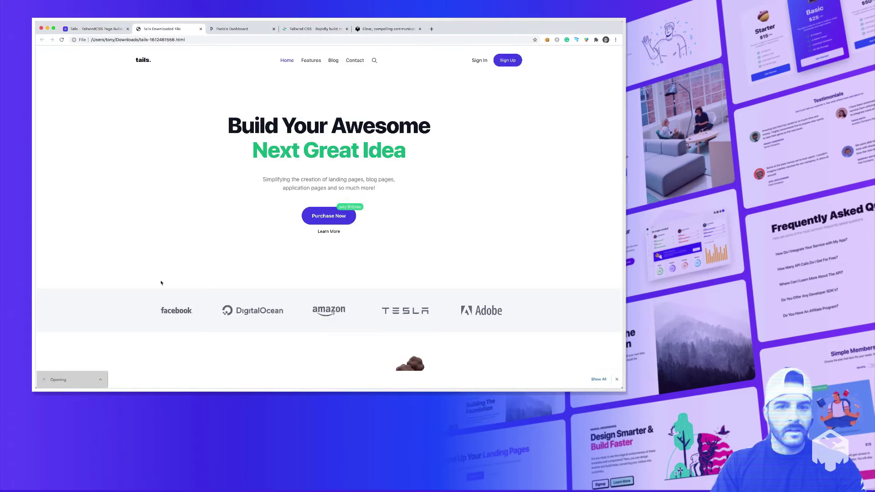
scroll(169, 249, down, 10)
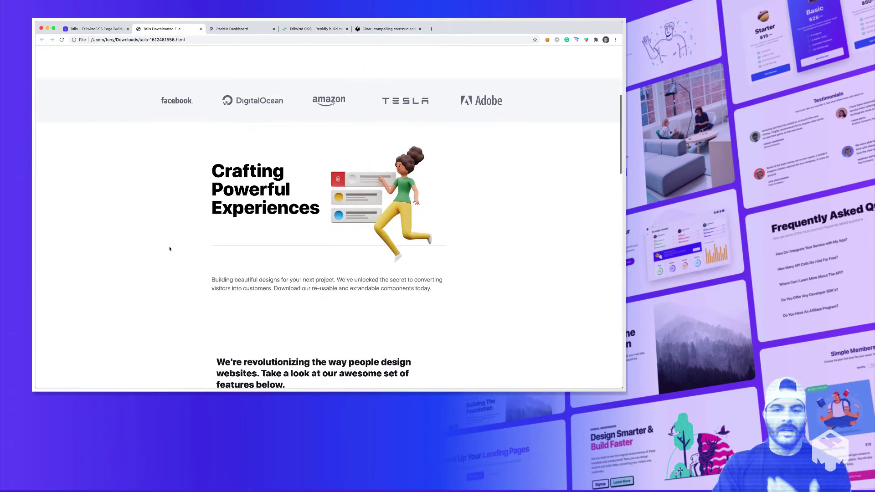
scroll(170, 248, down, 8)
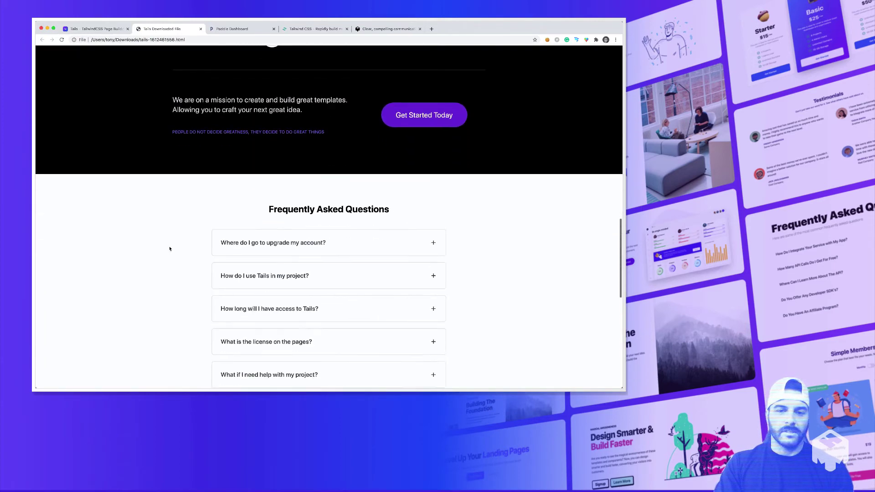
scroll(169, 249, down, 4)
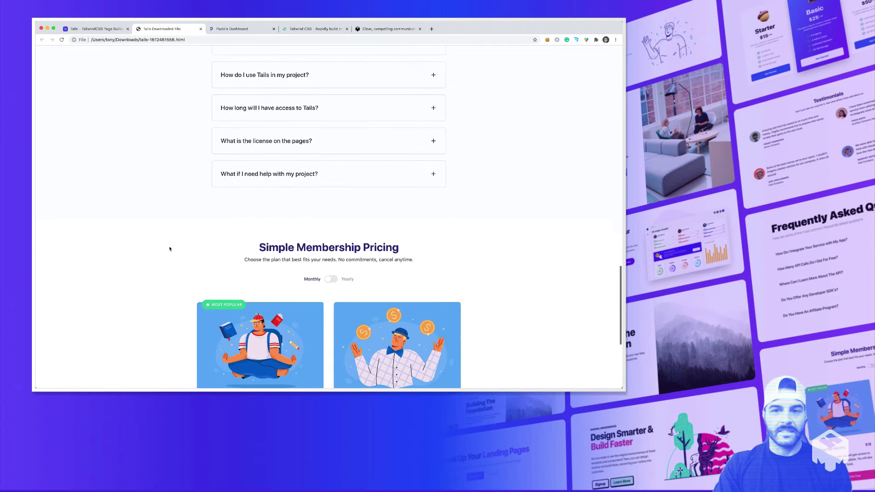
scroll(169, 248, up, 4)
click(432, 130)
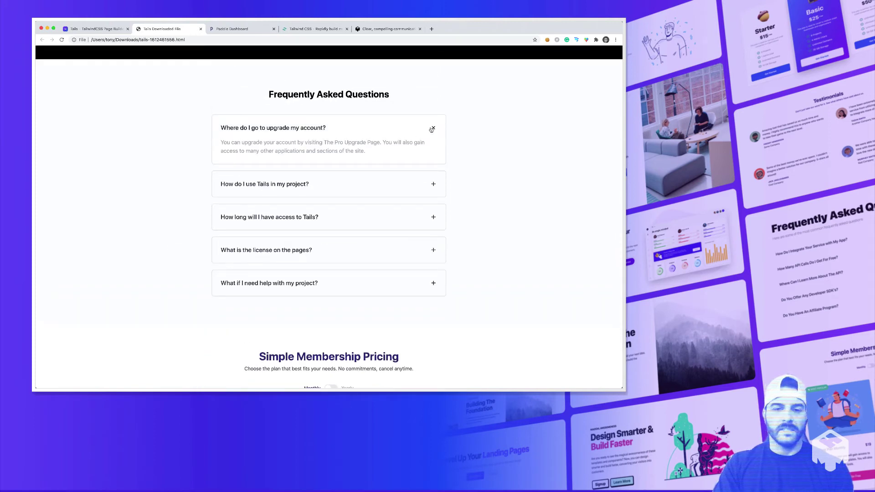
click(432, 130)
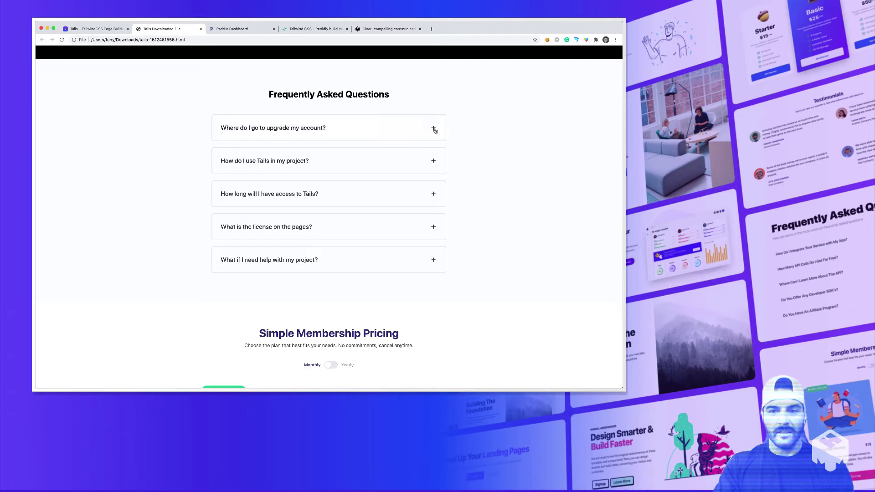
click(433, 129)
click(434, 130)
Toggle the pricing between yearly and monthly plans, then scroll back up.
scroll(481, 163, down, 4)
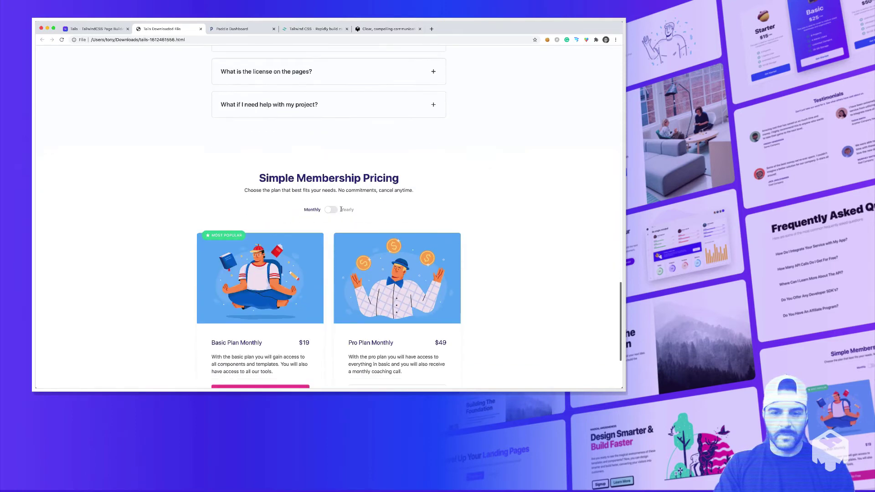
click(341, 210)
scroll(337, 183, down, 3)
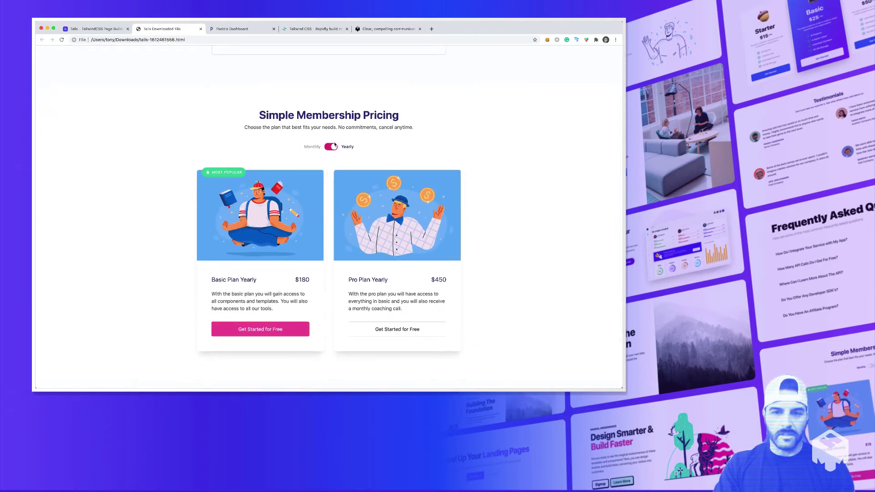
click(332, 146)
scroll(402, 136, down, 3)
scroll(492, 139, up, 10)
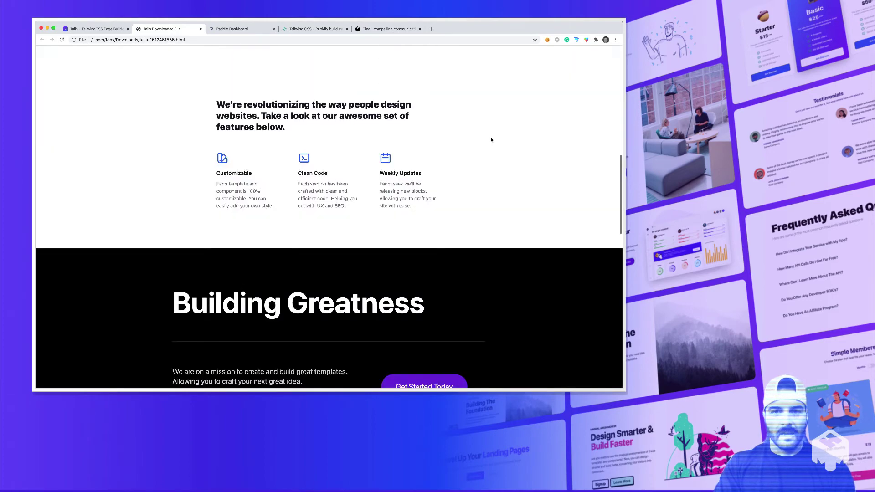
scroll(491, 140, up, 10)
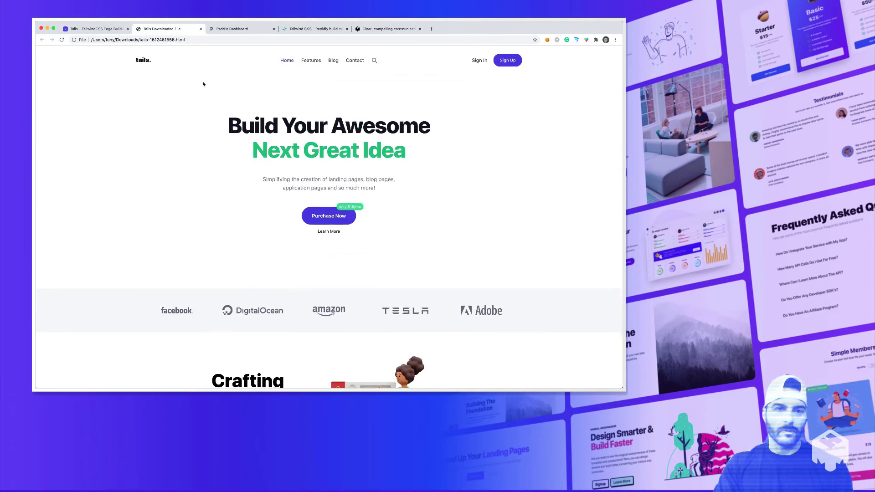
Back in the builder, preview the page at XS with its mobile menu, then return to XL.
click(98, 29)
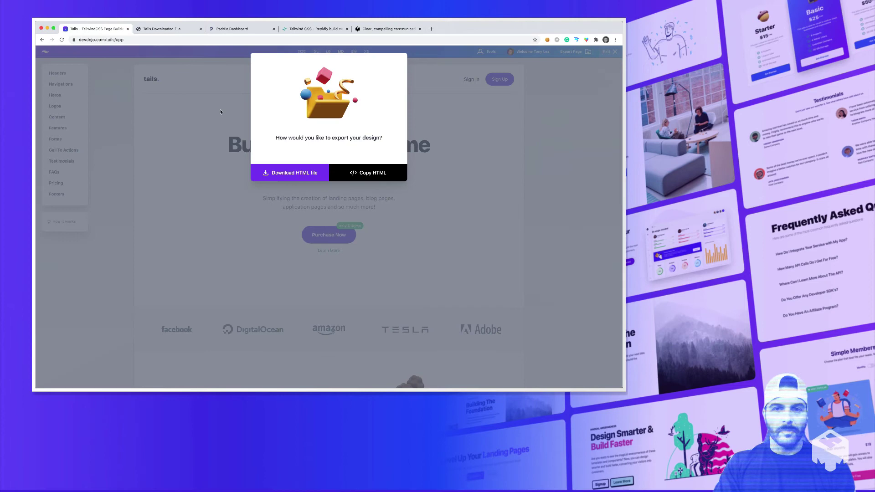
click(220, 112)
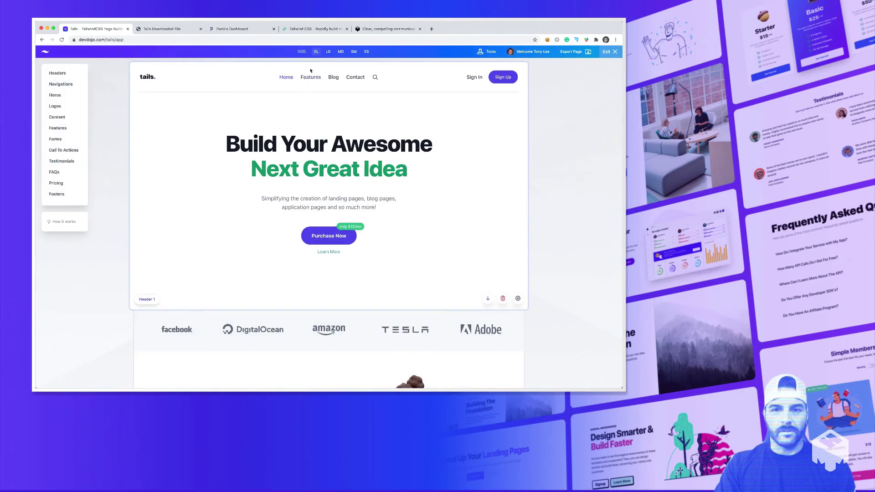
click(367, 52)
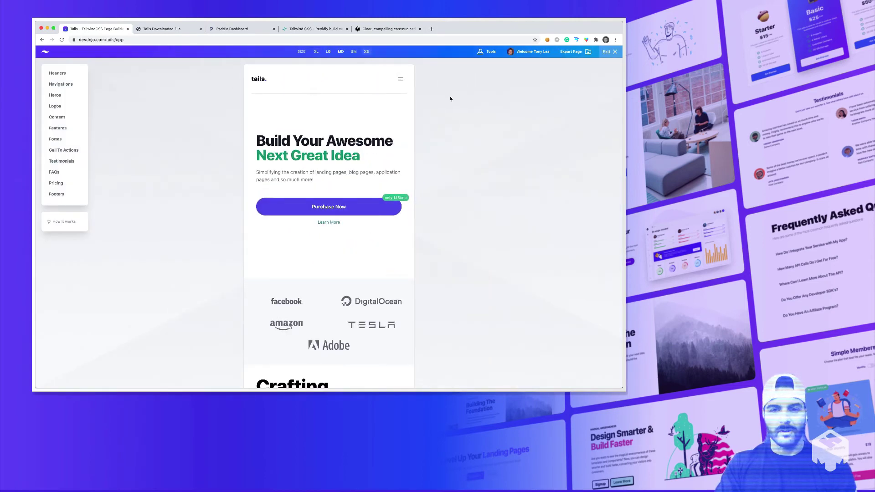
click(401, 79)
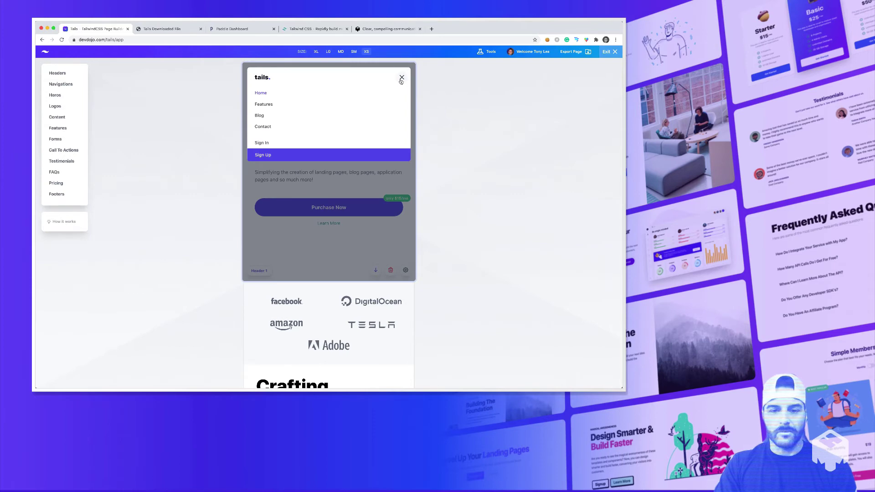
click(401, 80)
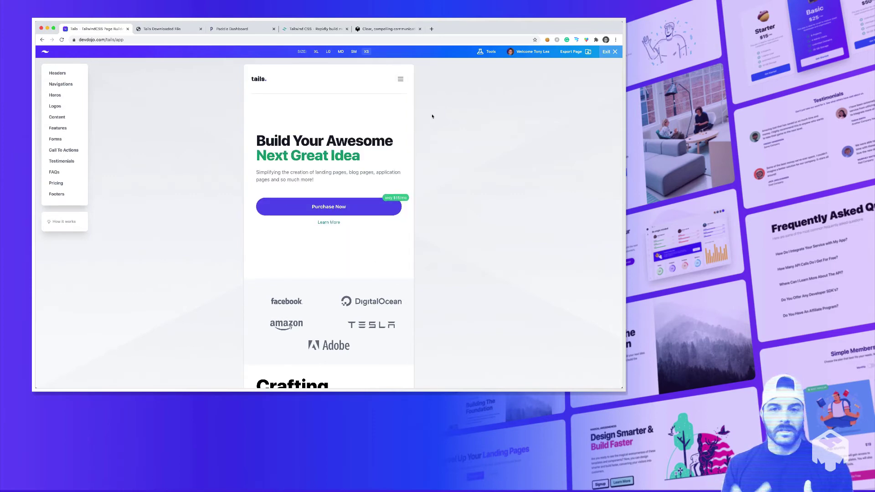
click(316, 51)
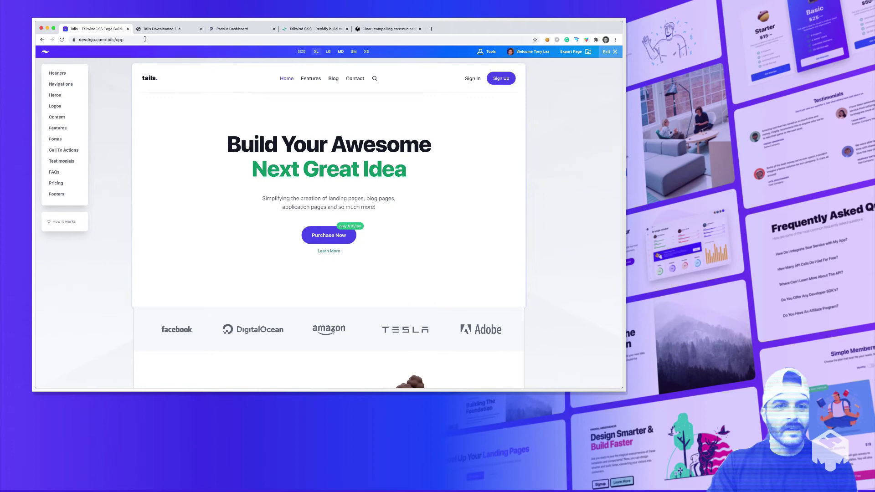
Remove 'app' from the address to load devdojo.com/tails.
double_click(117, 40)
key(BackSpace)
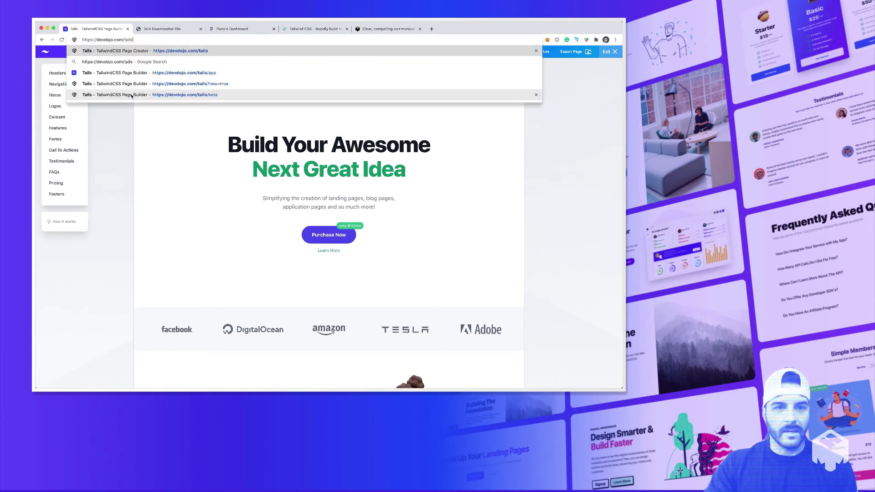
key(Return)
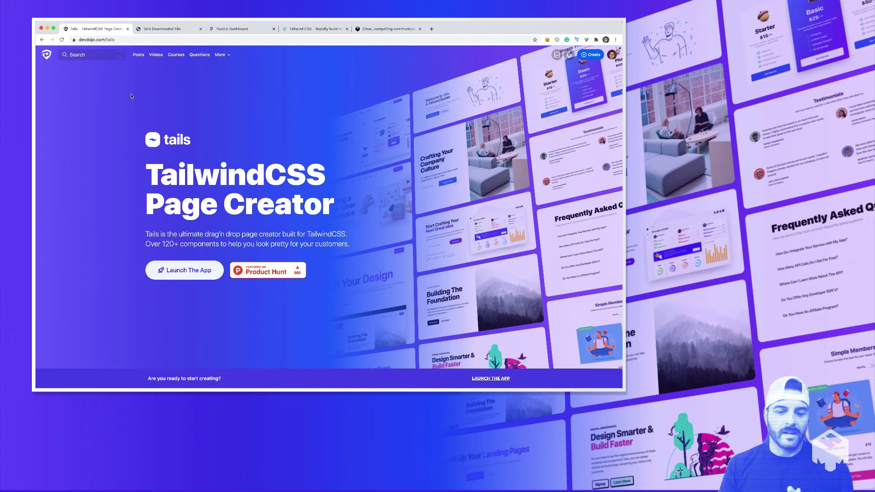
Open a new tab and go to the tallstack.dev homepage.
key(ctrl+t)
text(tailstac)
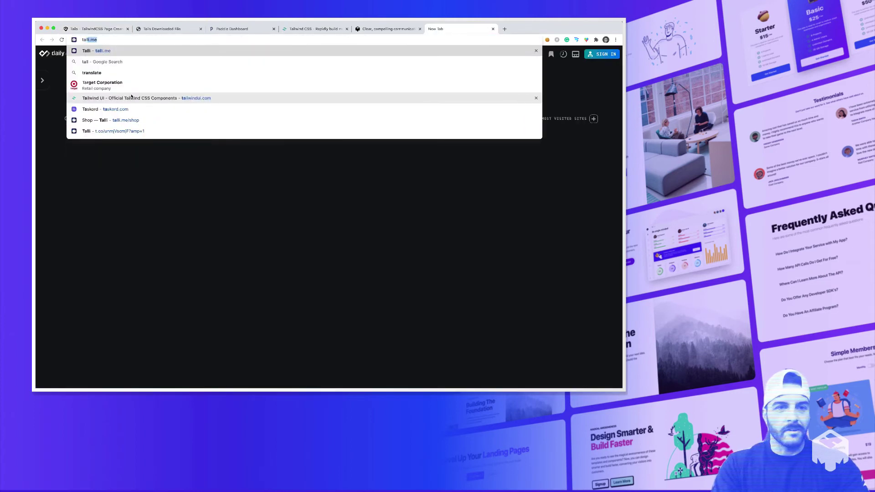
text(k.d)
key(Return)
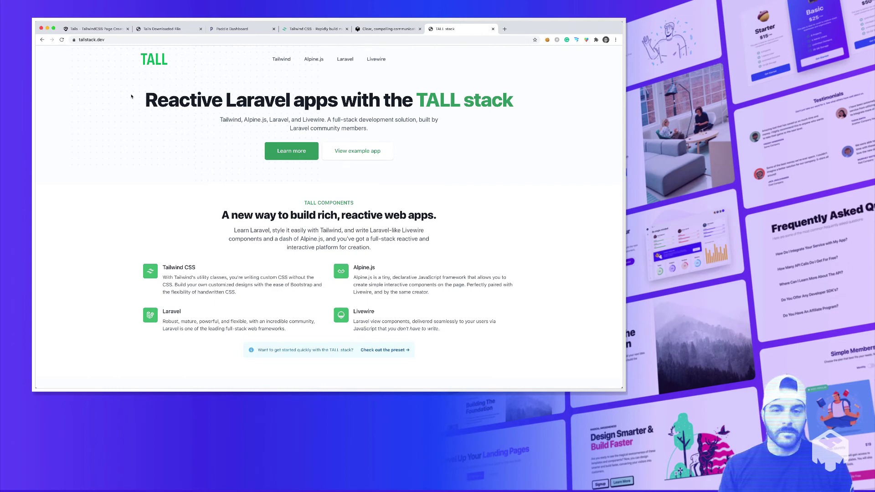
Switch back to the first browser tab showing the Tails 'TailwindCSS Page Creator' page at devdojo.com/tails.
key(super+1)
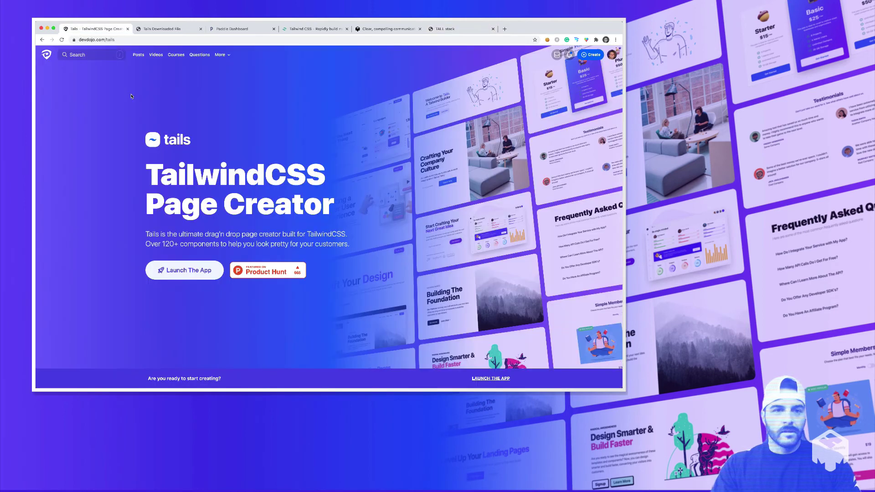